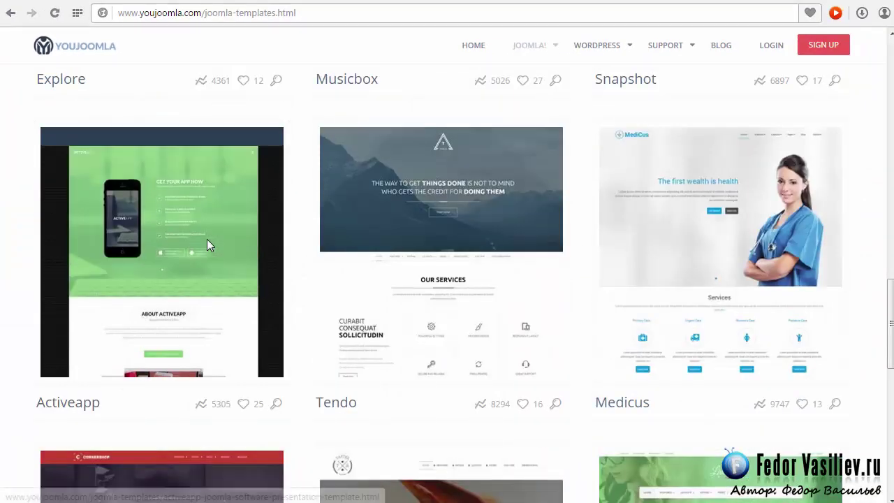
Switch to the шаблон folder in Windows Explorer and look inside its RU subfolder
mouse_move(72, 283)
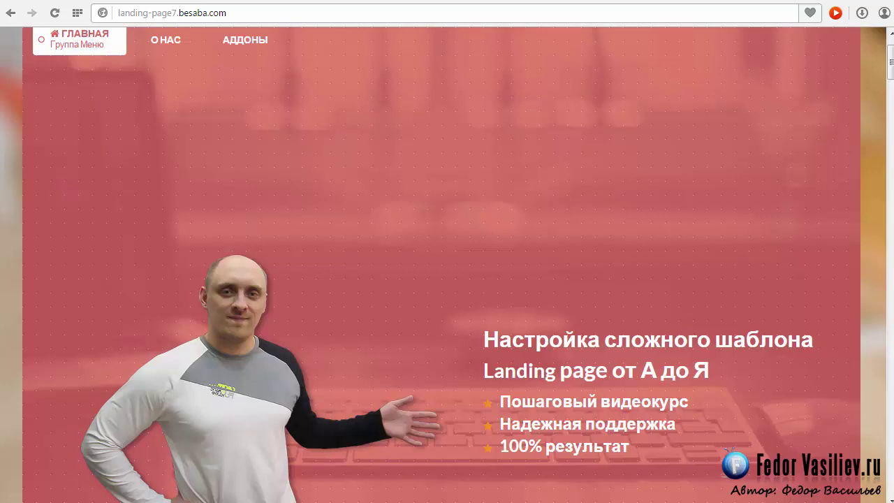
click(120, 447)
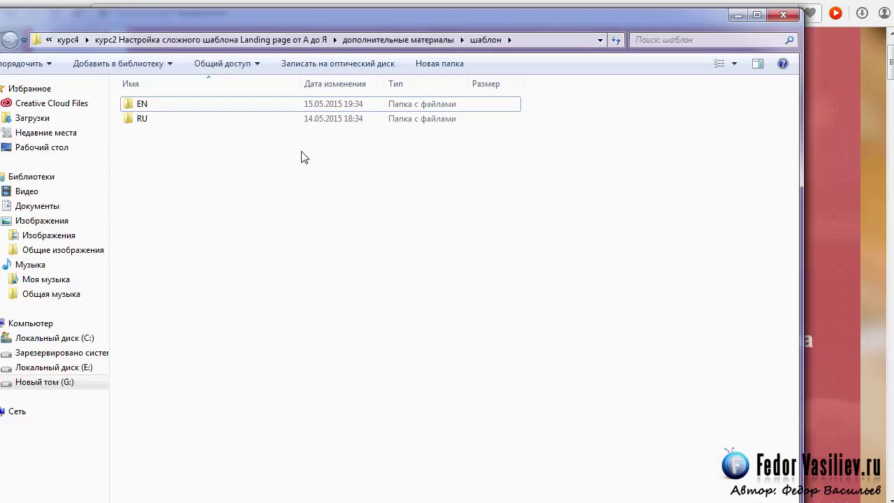
double_click(273, 22)
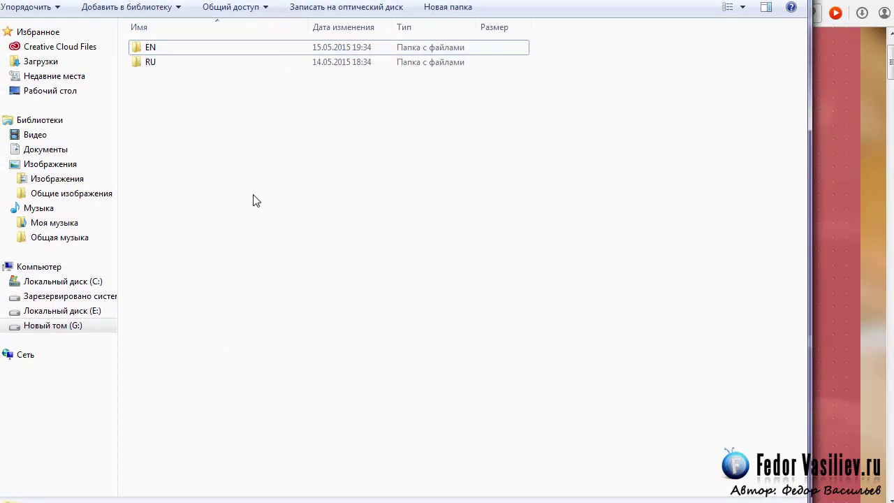
click(221, 158)
click(144, 63)
click(146, 50)
click(144, 62)
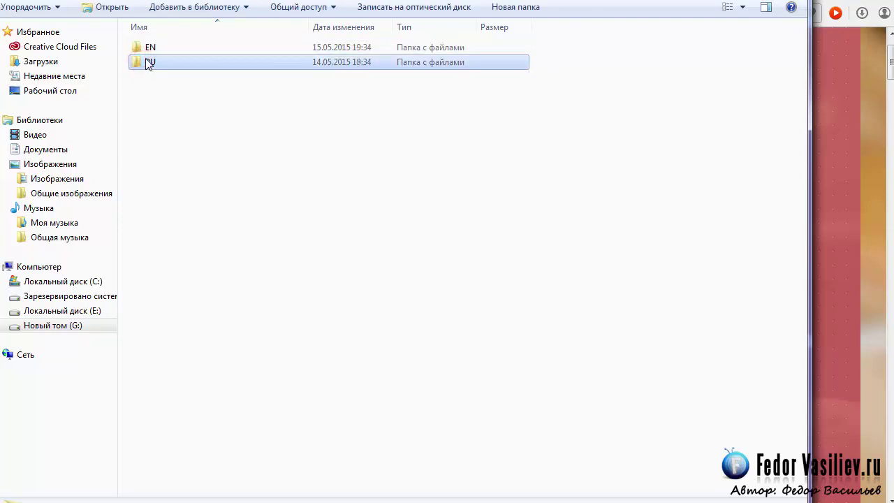
double_click(145, 61)
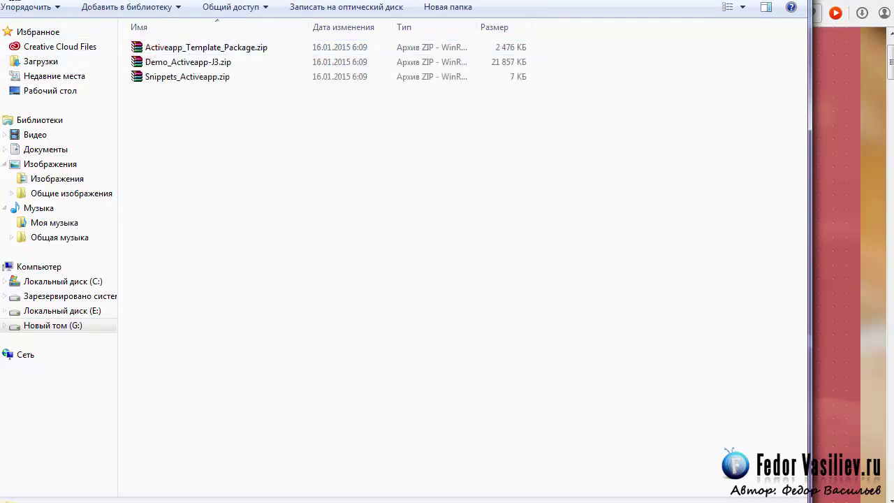
Go back to the шаблон folder, open the EN subfolder and examine its three Activeapp archives
key(BackSpace)
click(151, 65)
double_click(149, 63)
key(BackSpace)
click(141, 49)
double_click(142, 49)
click(146, 62)
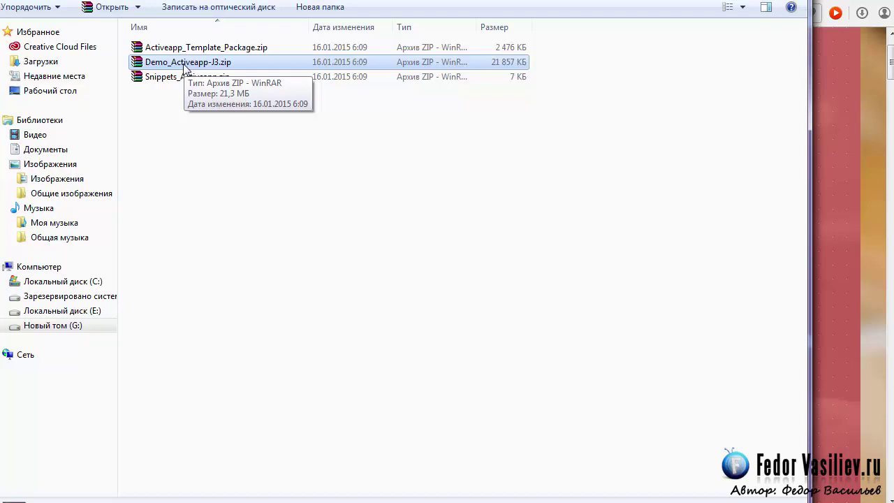
click(186, 49)
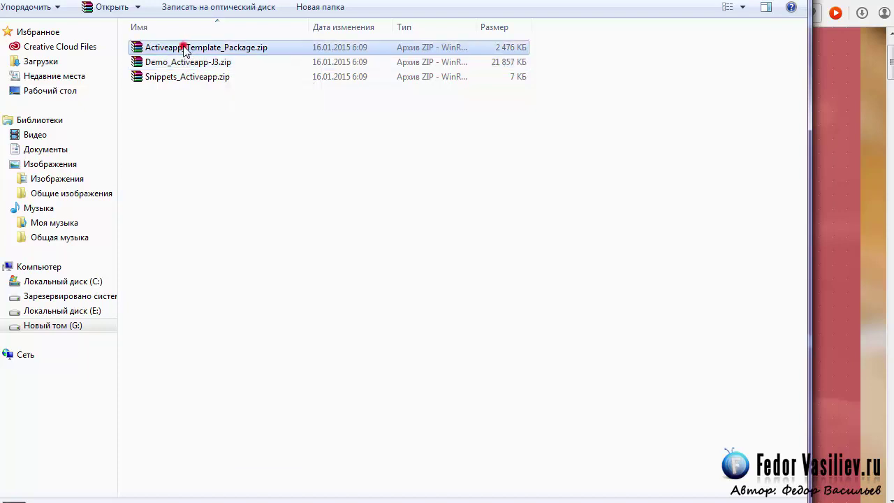
click(189, 78)
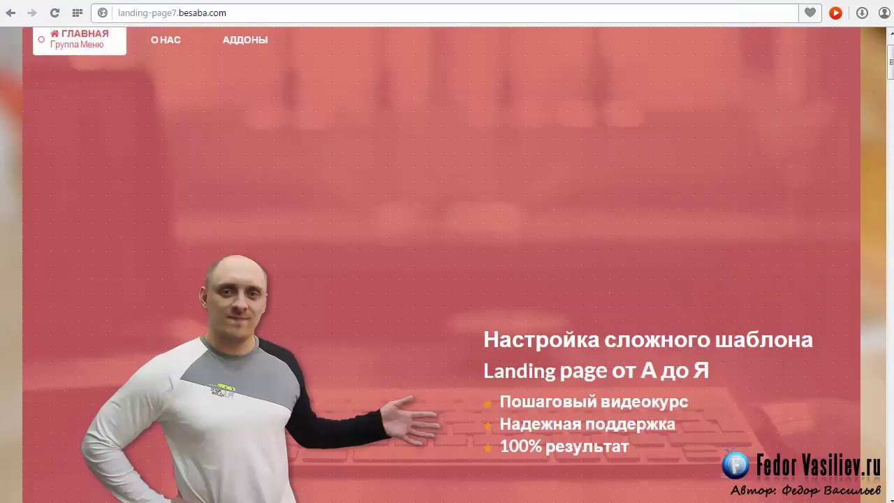
Switch to the browser and look through the hostinger.ru home page about free hosting
mouse_move(742, 351)
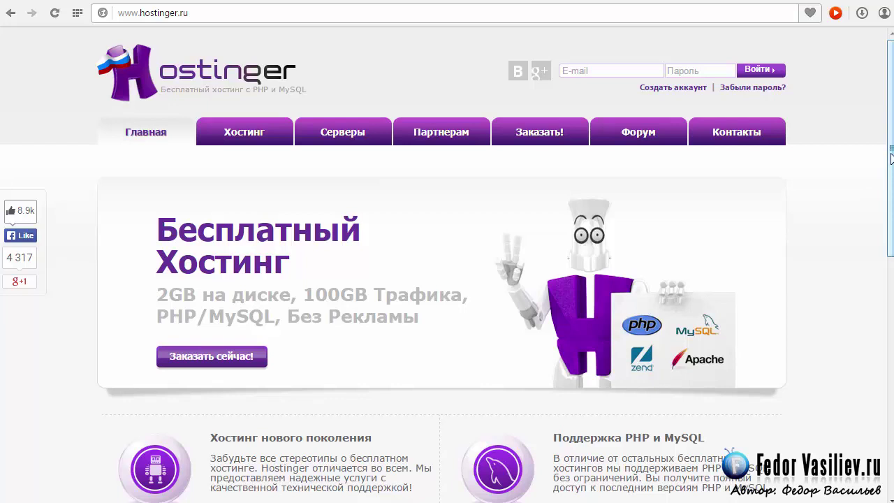
drag(891, 158, 881, 398)
scroll(447, 251, up, 15)
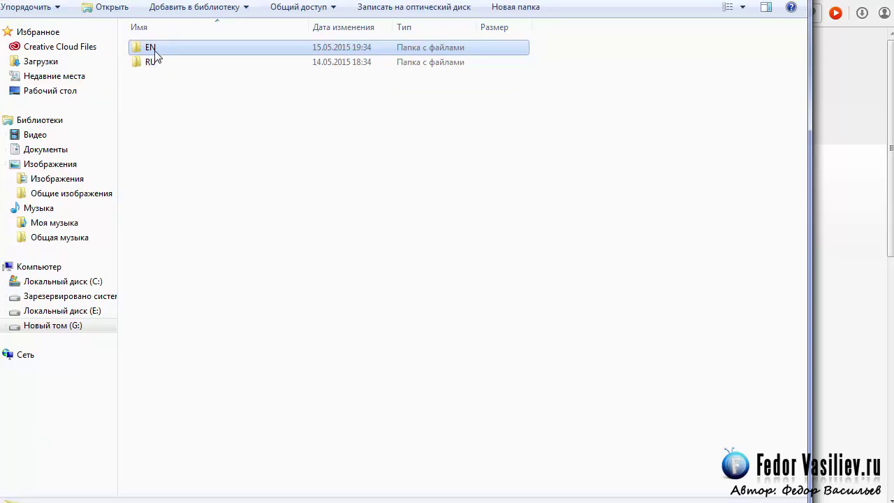
Switch back to the шаблон folder and examine the template package and demo archives inside EN
double_click(155, 53)
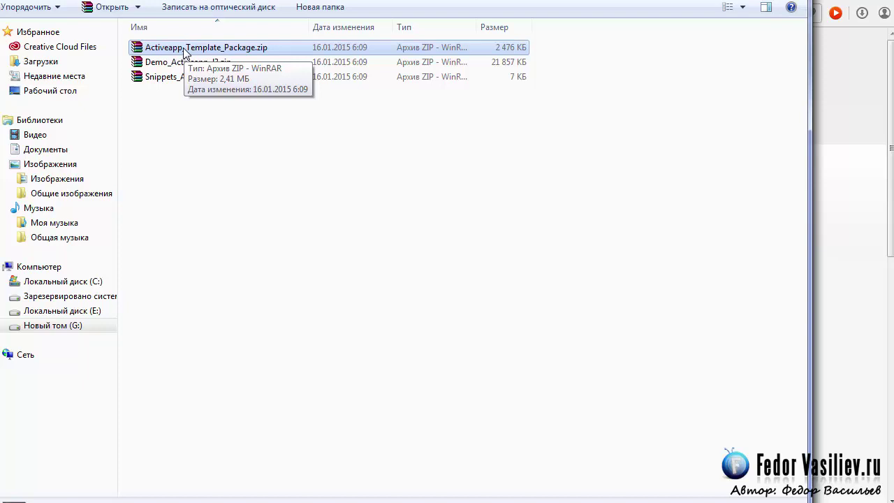
key(BackSpace)
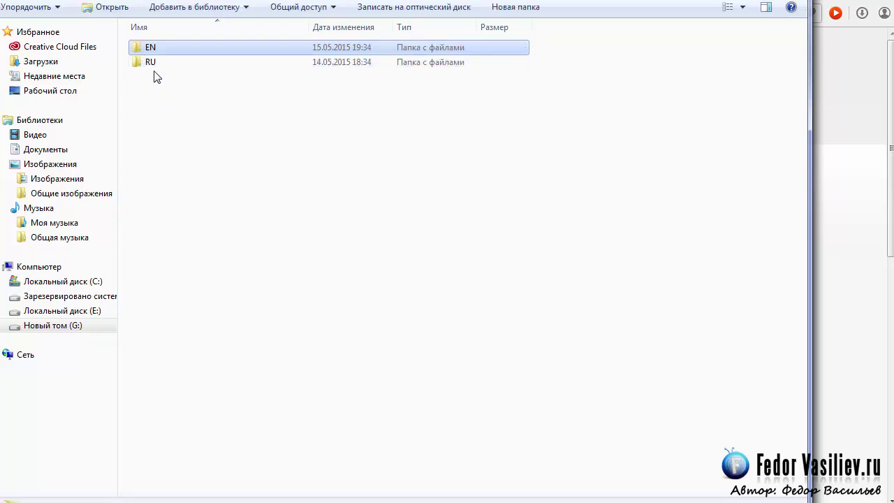
double_click(155, 53)
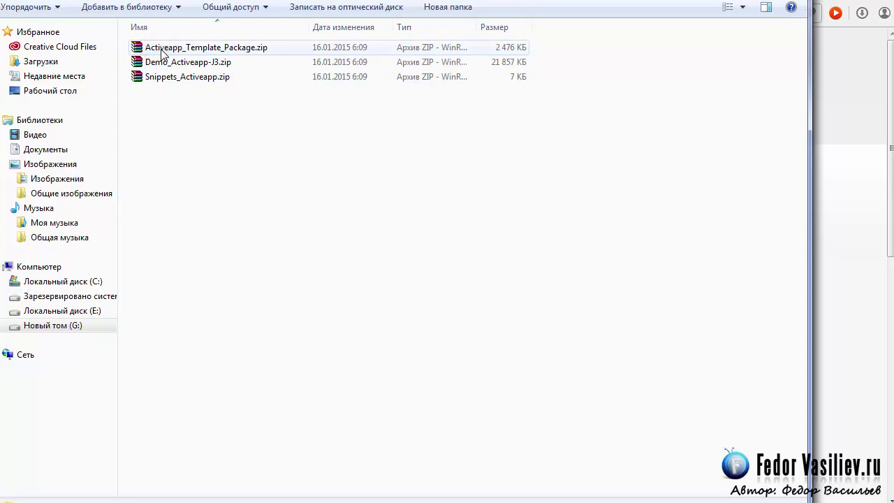
click(163, 53)
click(151, 64)
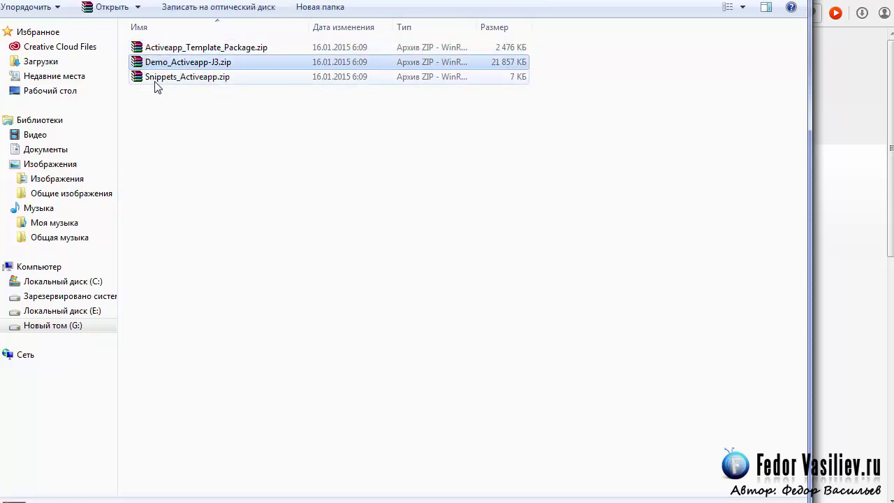
click(169, 42)
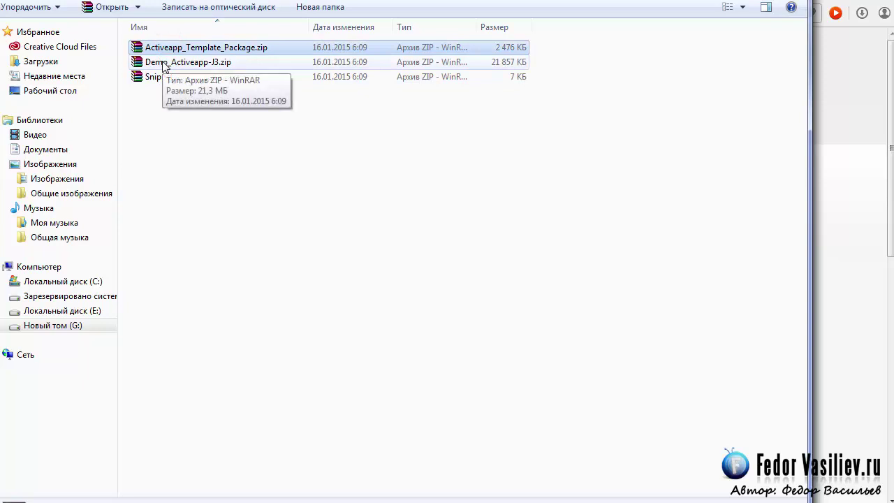
click(163, 65)
click(165, 72)
click(163, 50)
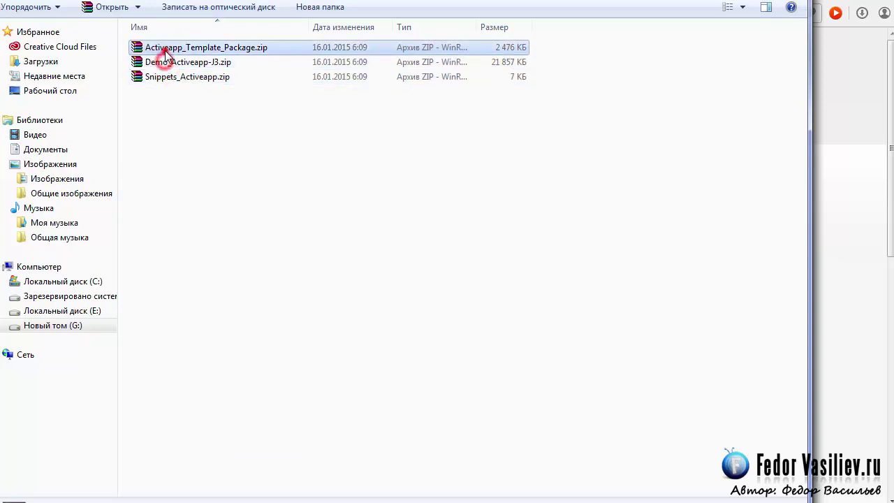
click(160, 62)
double_click(161, 64)
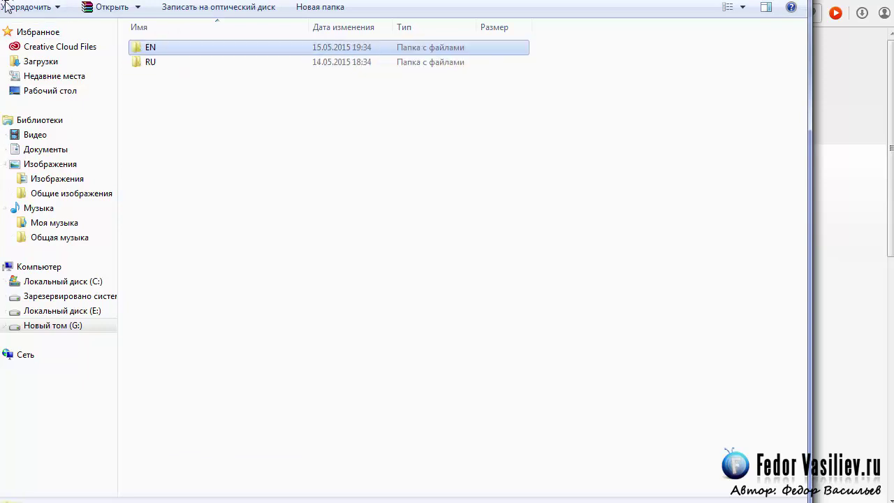
Open the RU folder and examine its Activeapp_Template_Package.zip and Demo_Activeapp-J3.zip archives
click(144, 64)
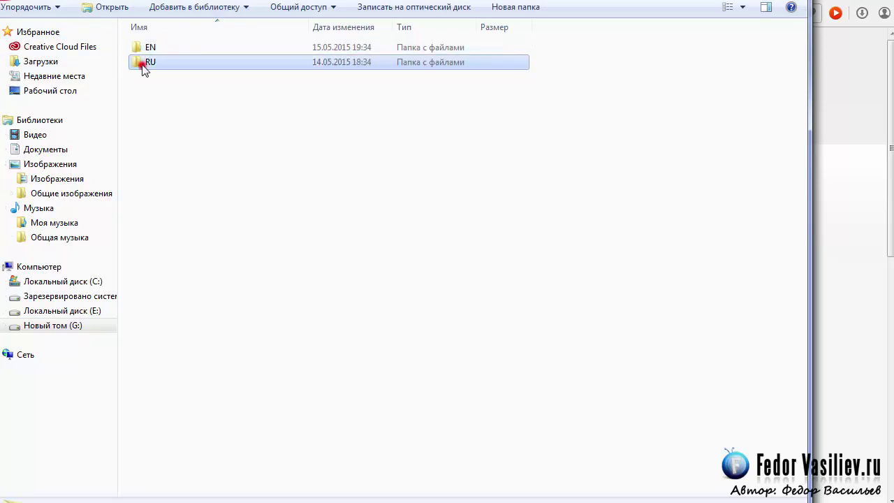
key(BackSpace)
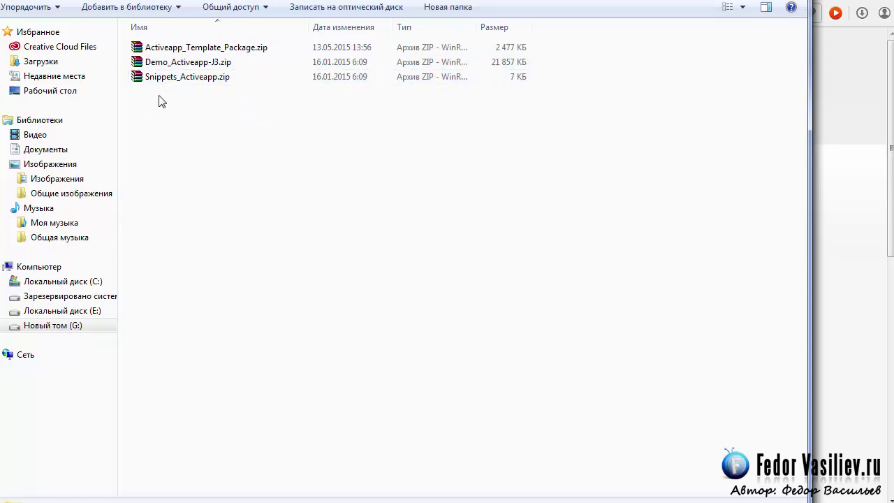
click(172, 49)
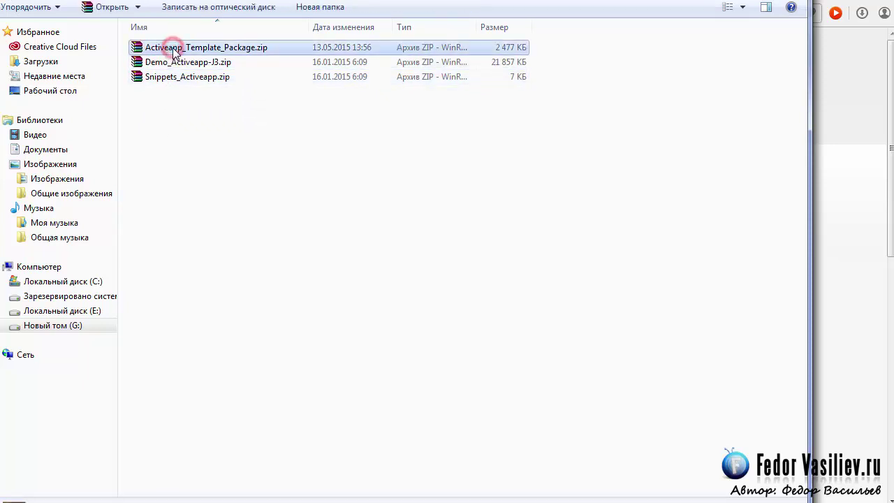
click(166, 65)
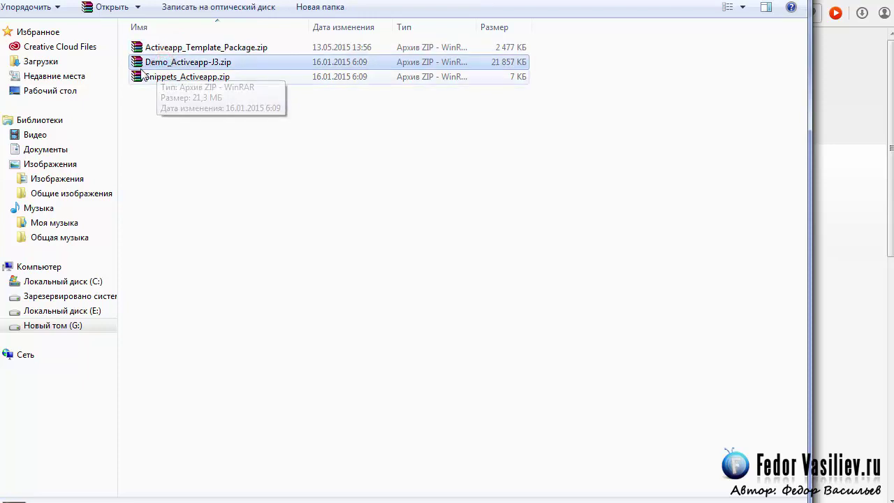
click(151, 50)
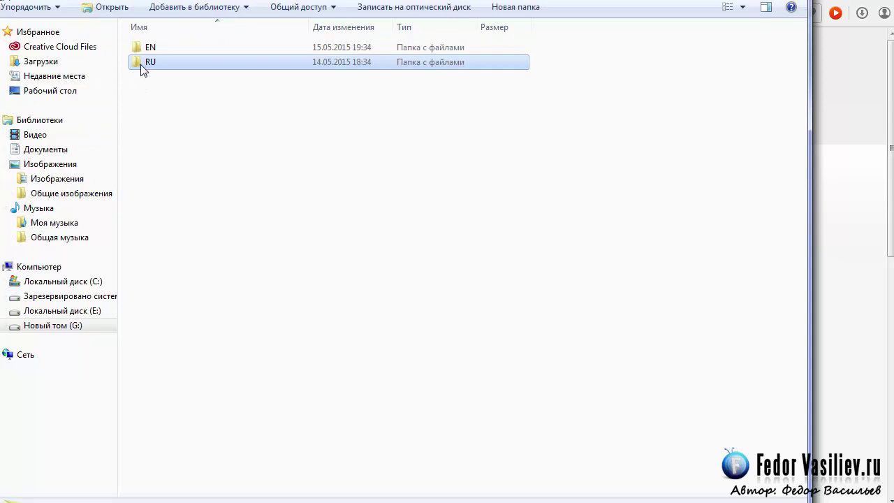
double_click(143, 67)
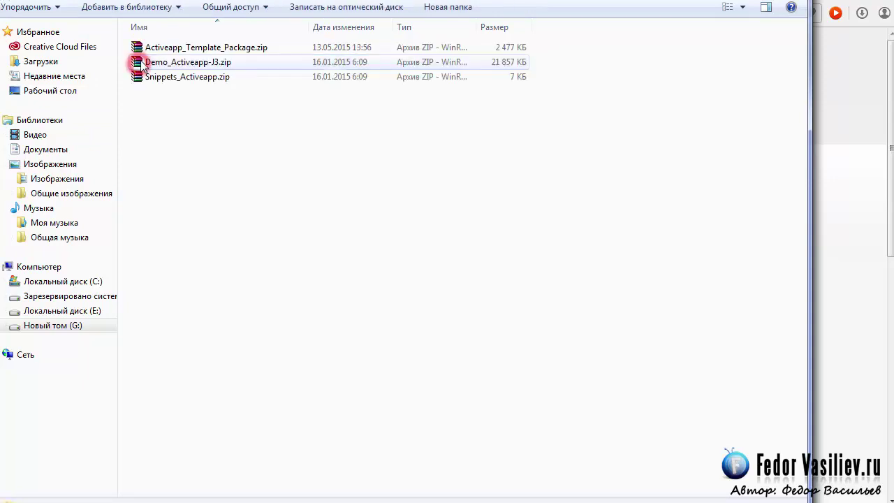
click(138, 46)
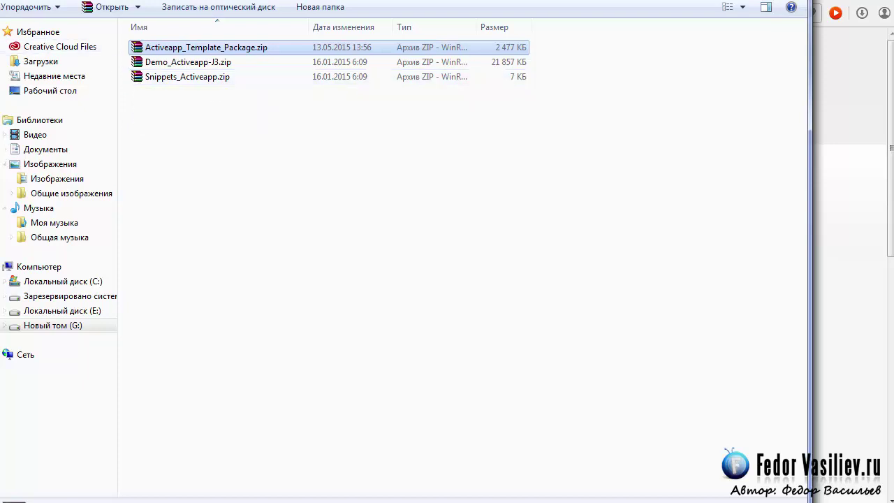
Return to the шаблон folder and check the Activeapp template package inside RU once more
key(BackSpace)
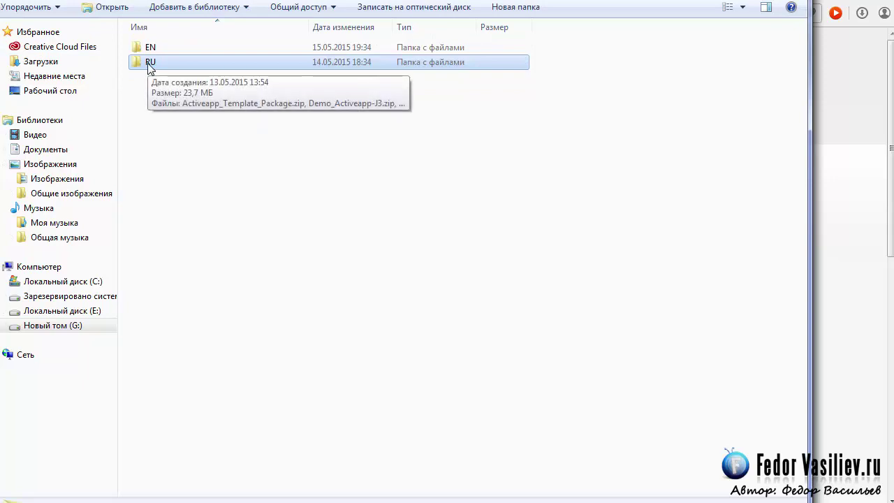
click(147, 64)
double_click(146, 64)
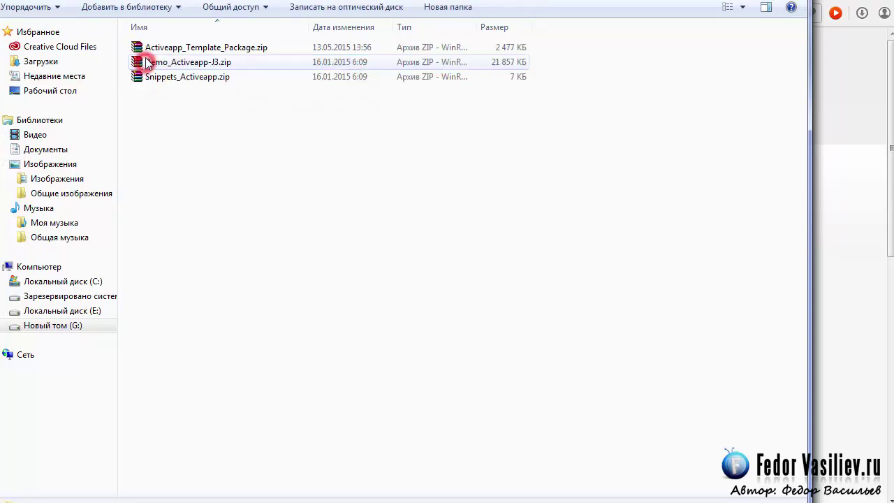
click(155, 47)
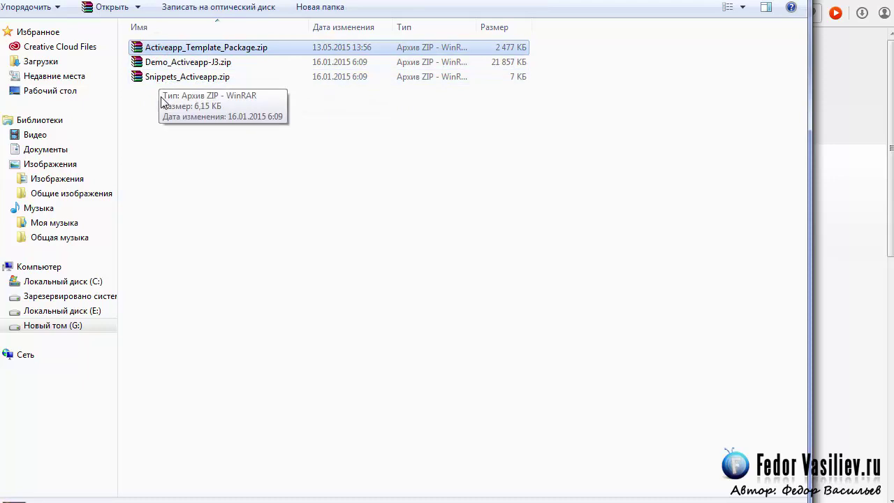
key(BackSpace)
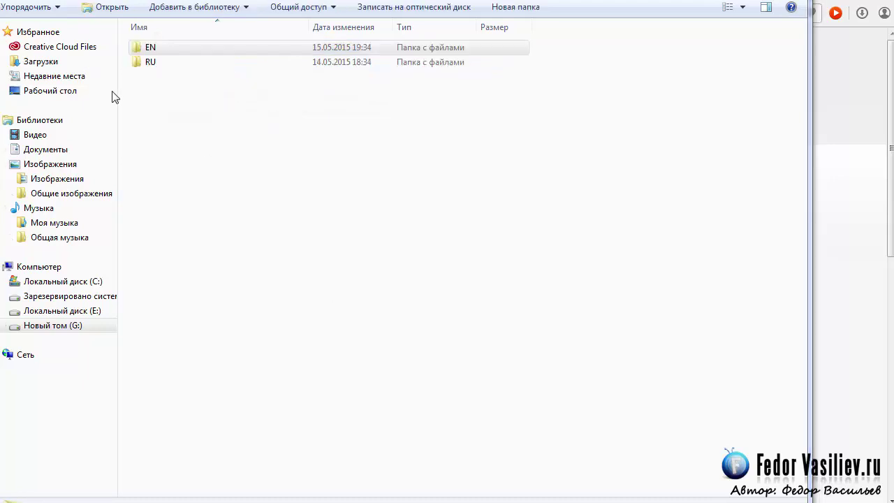
double_click(136, 64)
click(136, 64)
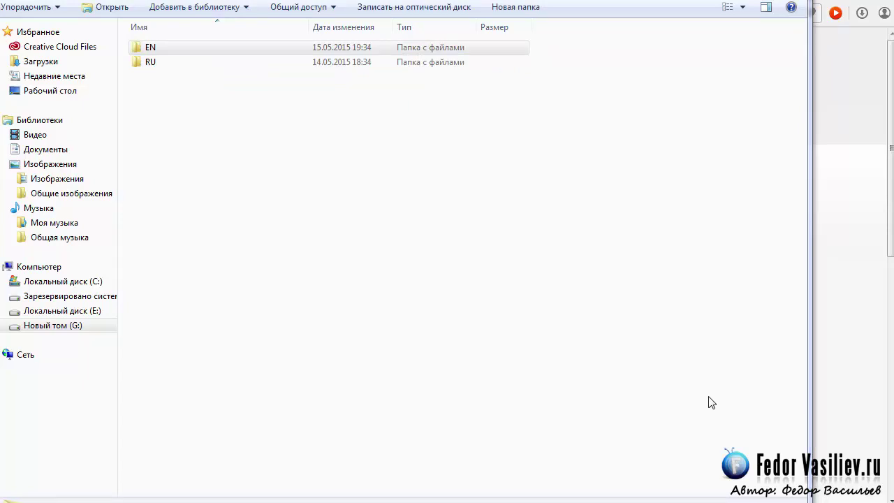
Open the EN folder and highlight "Activeapp" in the name of Demo_Activeapp-J3.zip, leaving the name as it is
click(150, 47)
double_click(151, 47)
click(163, 62)
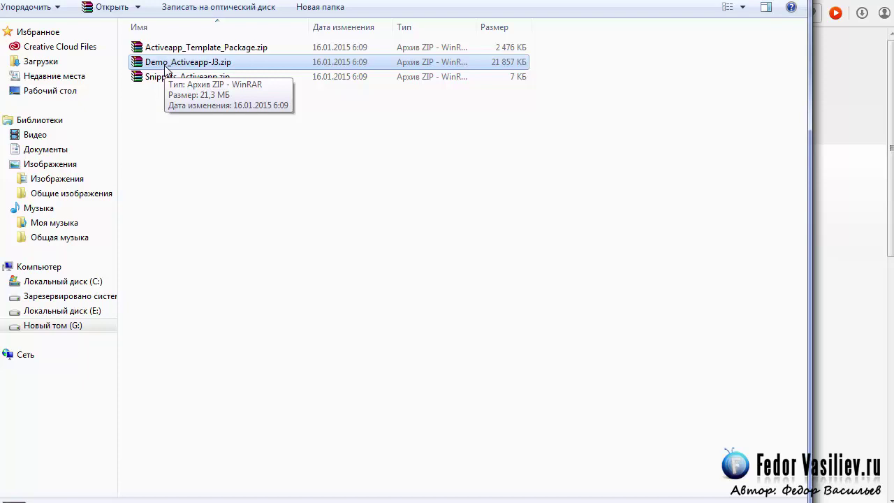
click(170, 63)
click(170, 63)
drag(170, 62, 208, 63)
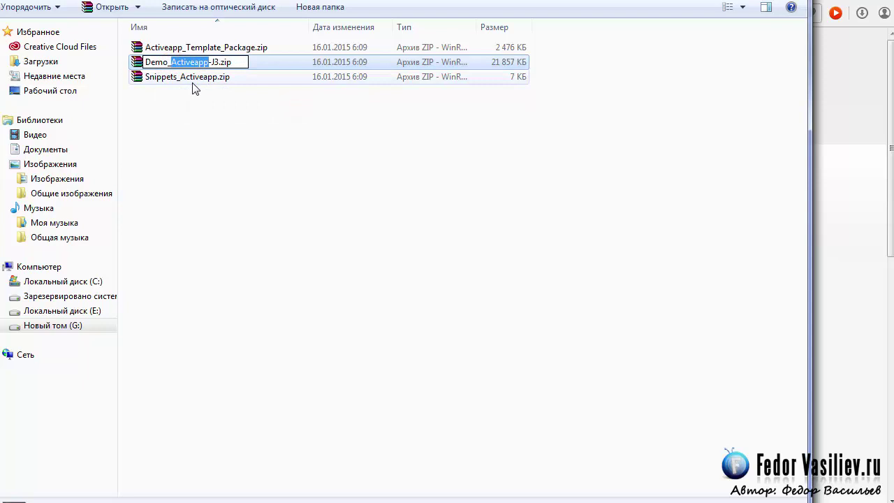
click(185, 77)
click(180, 61)
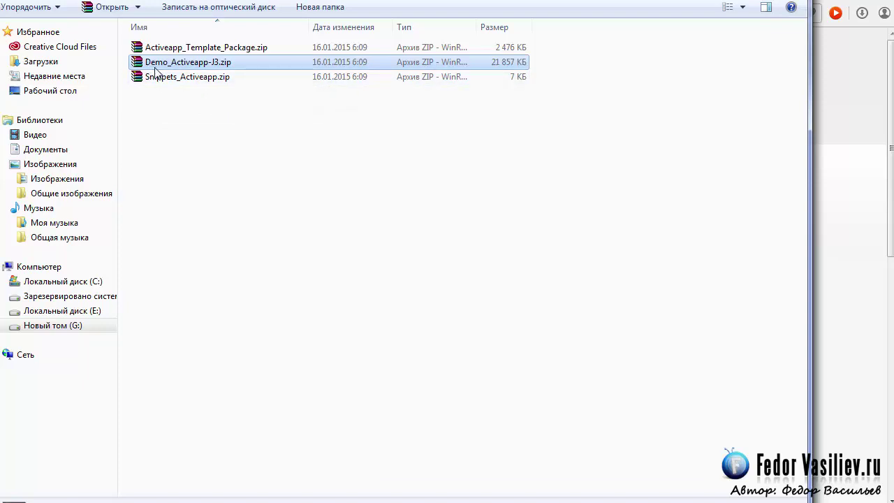
Compare Activeapp_Template_Package.zip with Demo_Activeapp-J3.zip in the EN folder
click(173, 50)
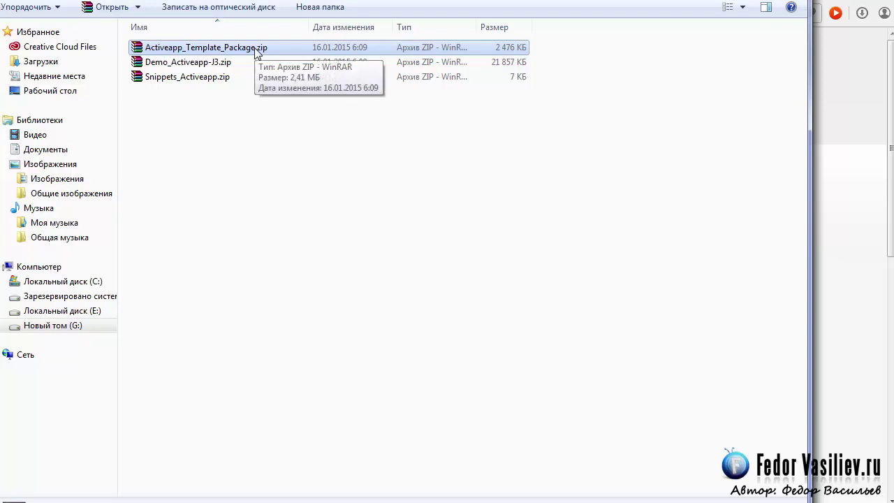
click(241, 61)
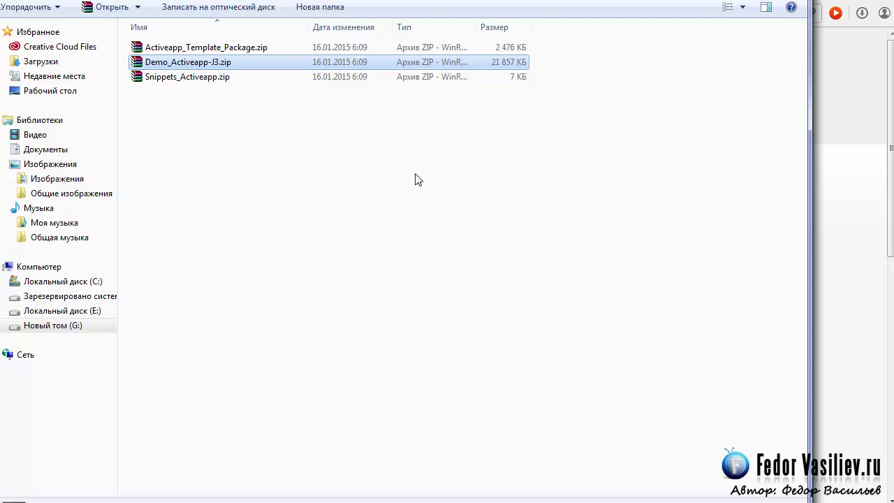
key(ctrl+a)
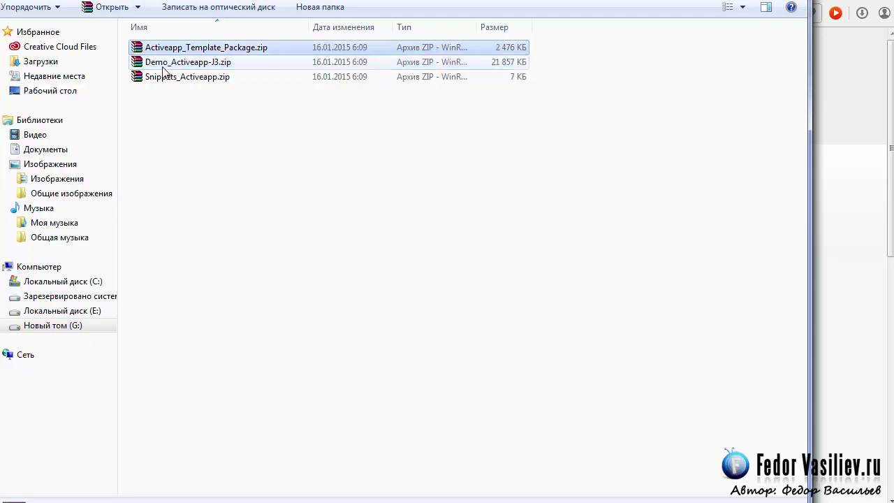
click(156, 48)
click(155, 61)
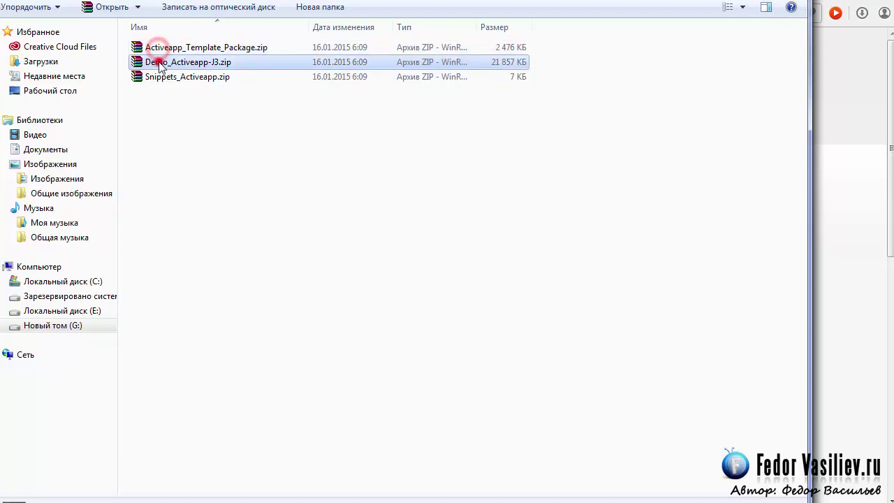